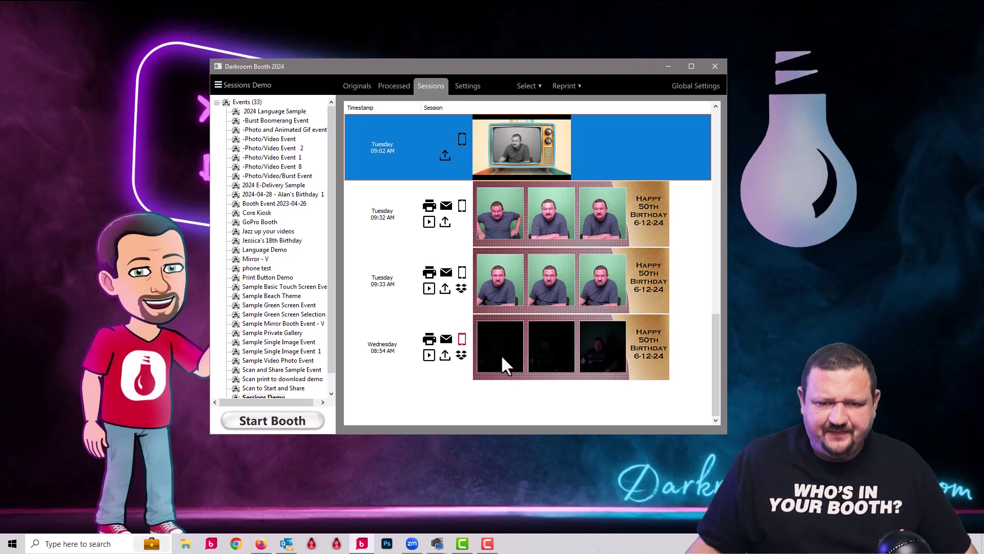
Redo only the phone delivery for the Wednesday 08:54 AM session, excluding Event Gallery
click(495, 351)
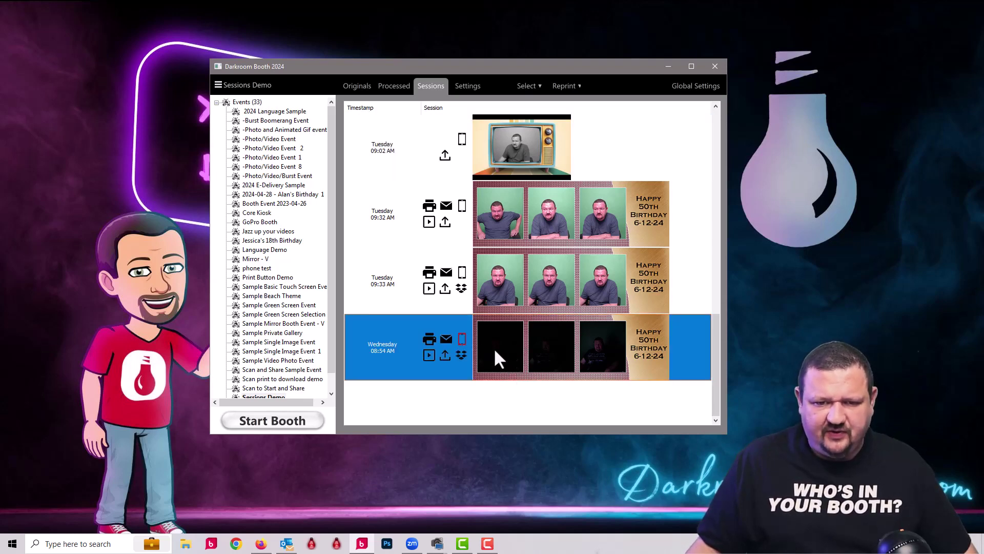
right_click(494, 339)
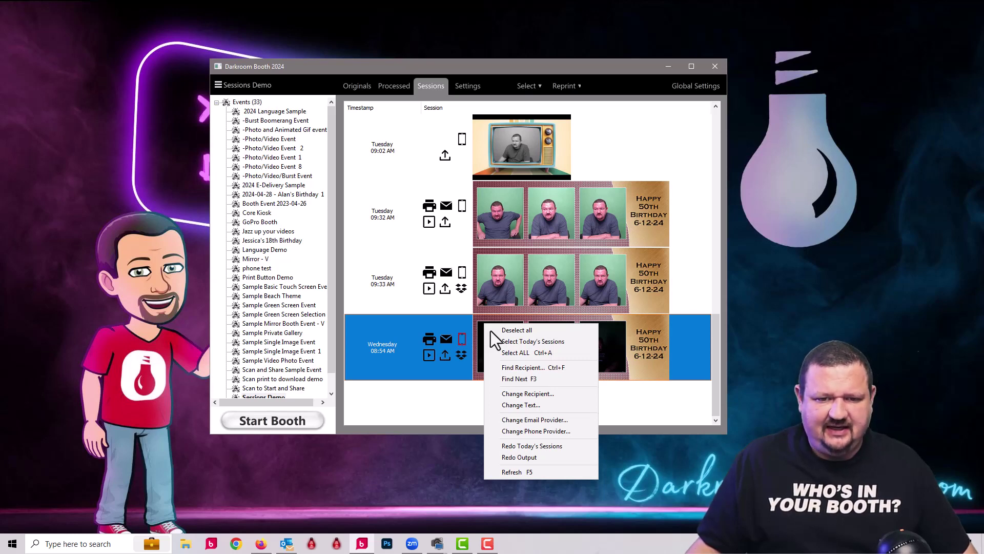
click(522, 457)
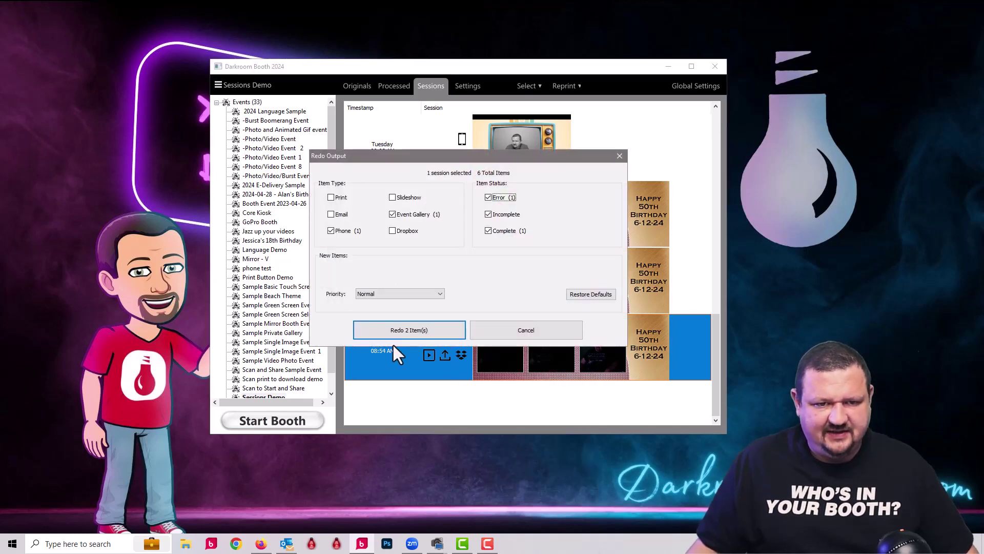
click(393, 214)
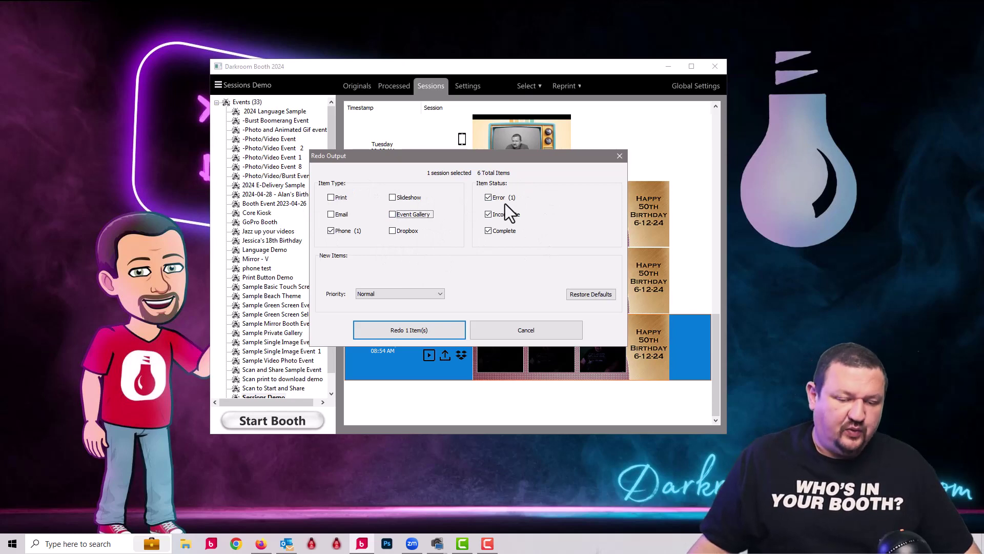
click(407, 330)
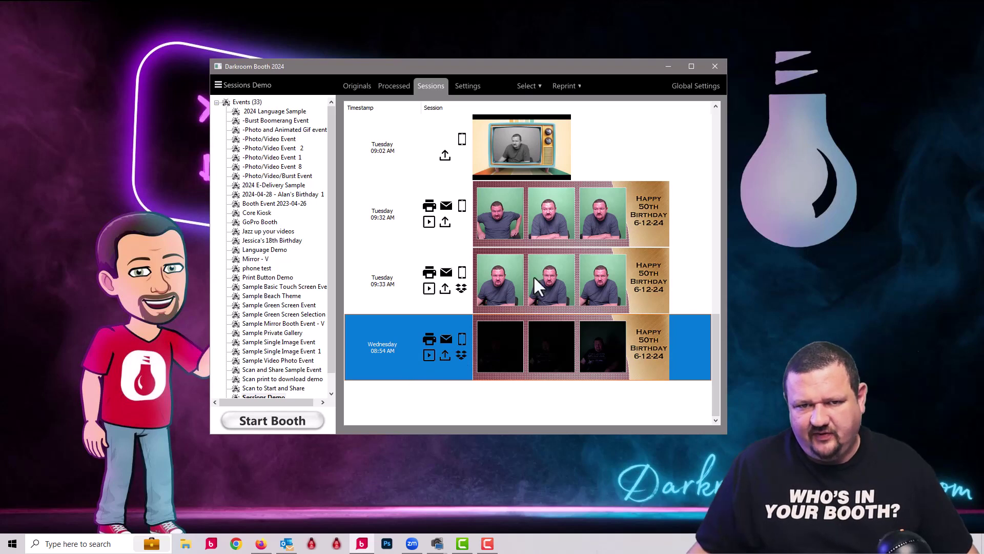
Redo the Tuesday 08:56 AM session's Event Gallery upload as one item, with Phone unchecked
scroll(472, 229, up, 10)
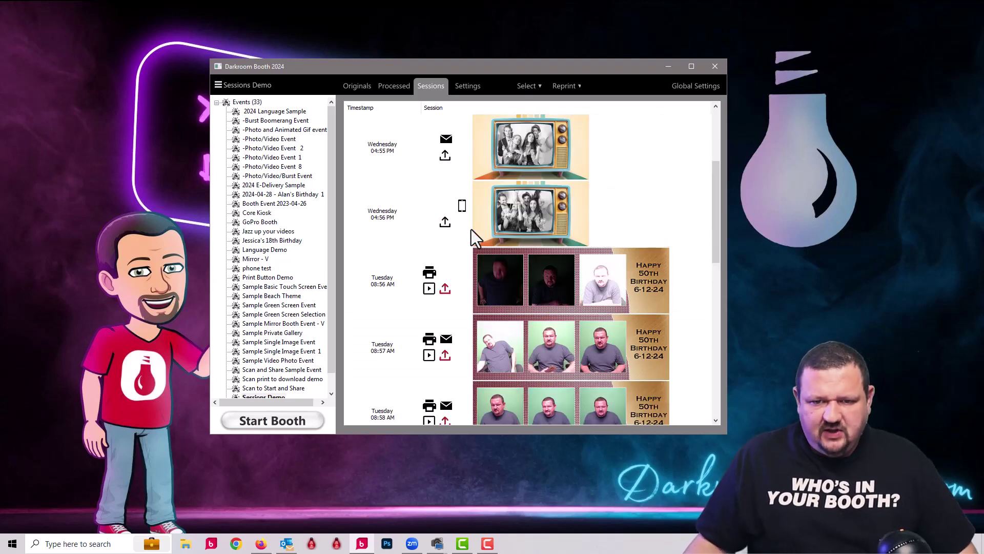
click(485, 294)
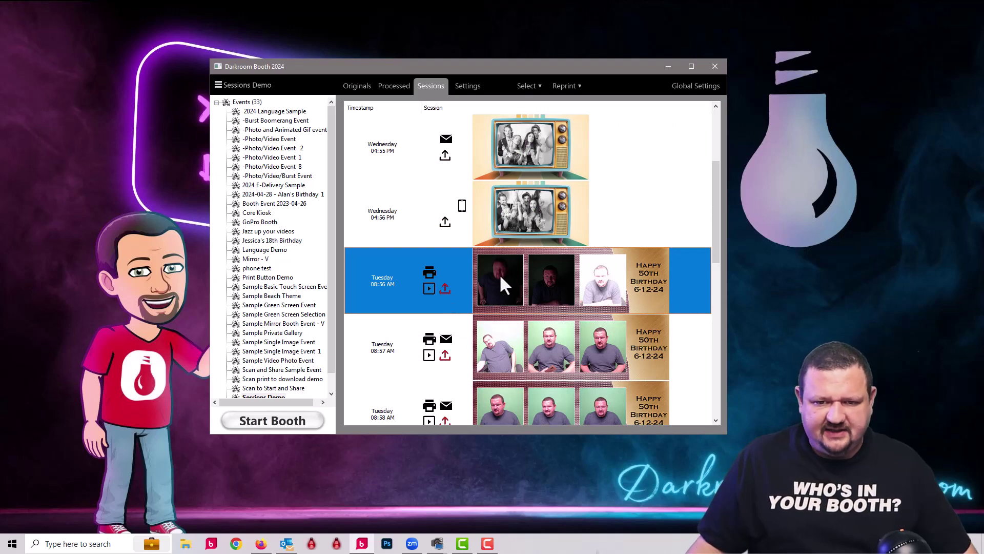
right_click(494, 276)
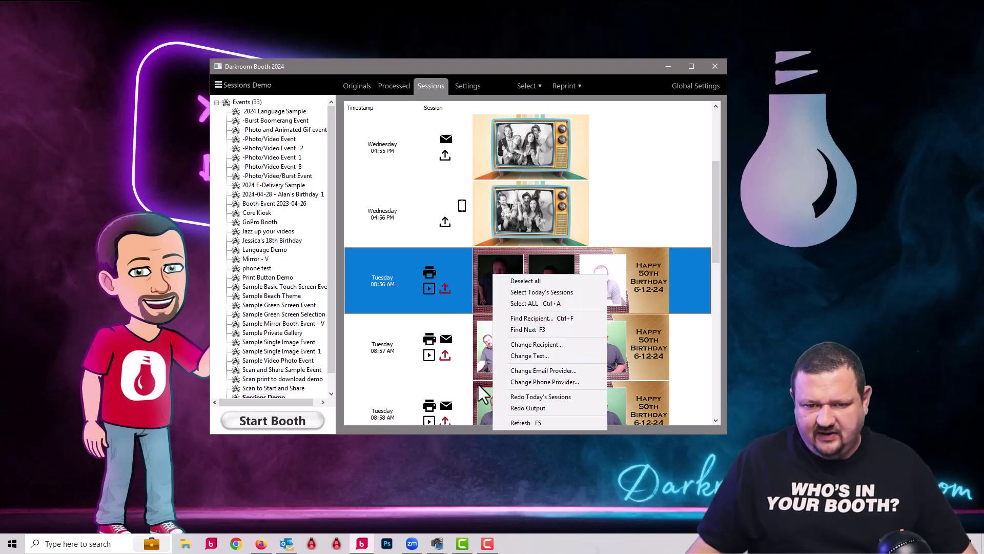
click(528, 406)
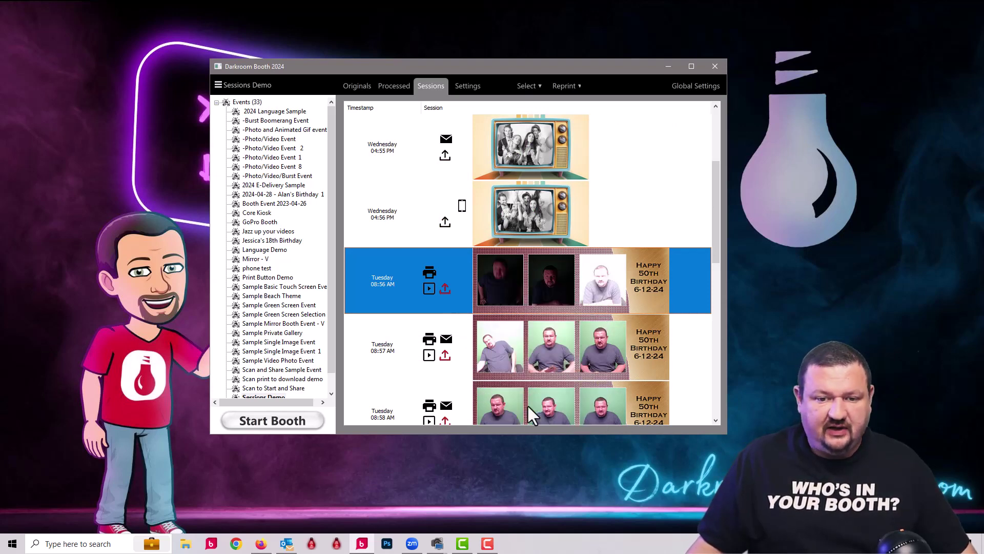
click(331, 233)
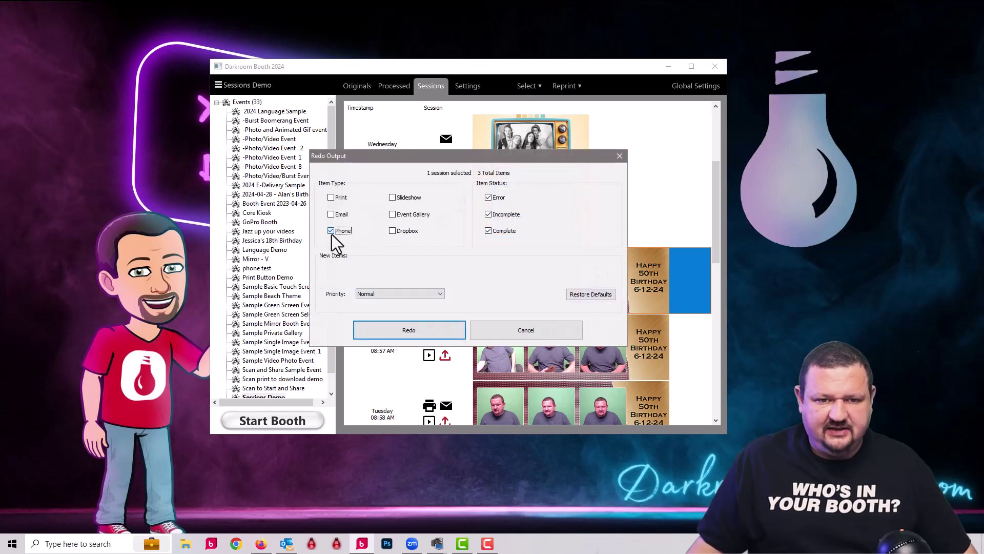
click(393, 216)
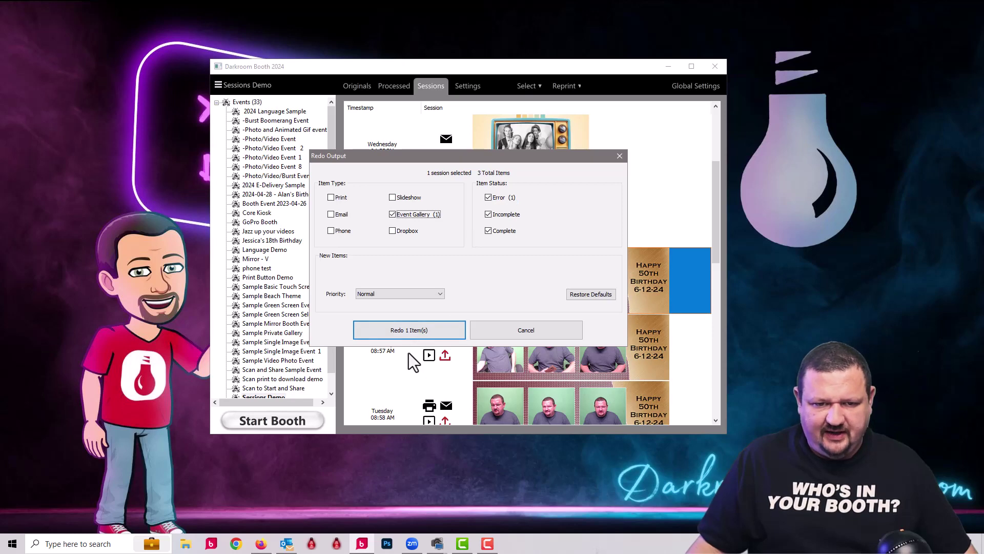
click(408, 331)
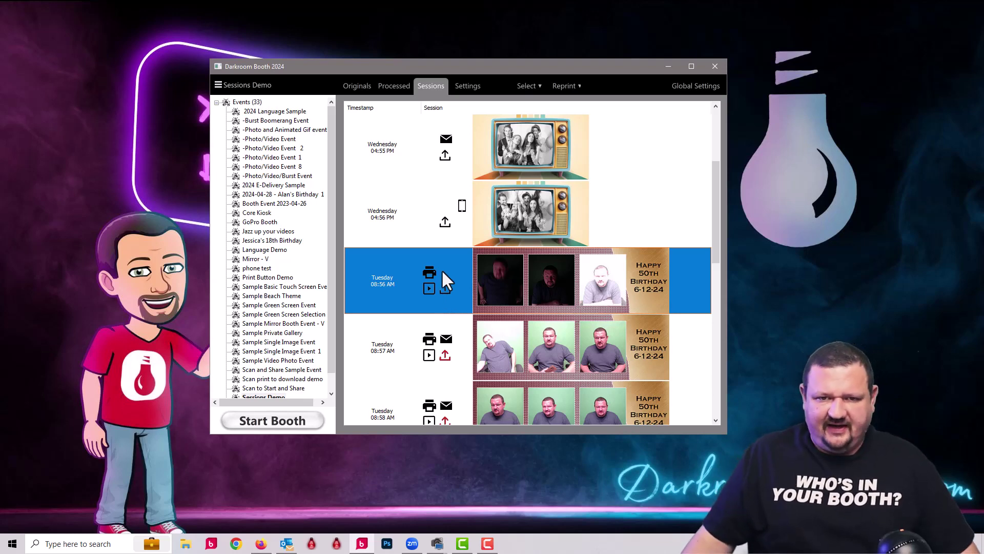
scroll(514, 226, up, 2)
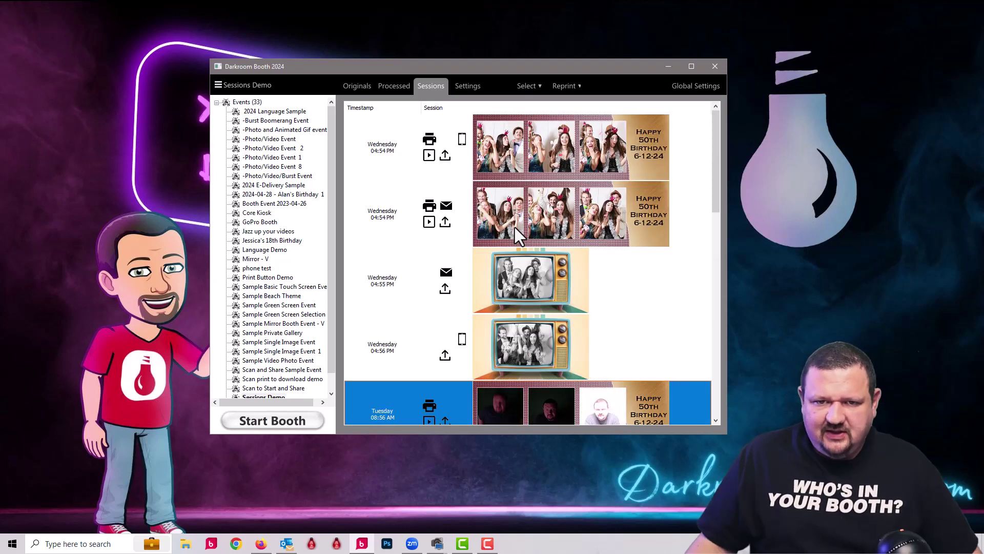
Use Find Recipient with the recipient's e-mail address to locate their session
click(506, 134)
right_click(506, 138)
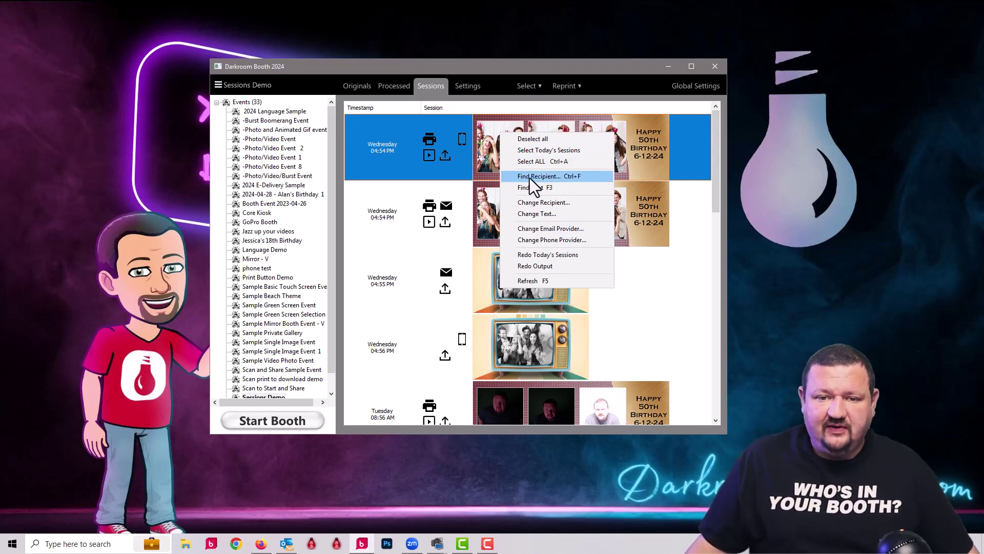
click(530, 178)
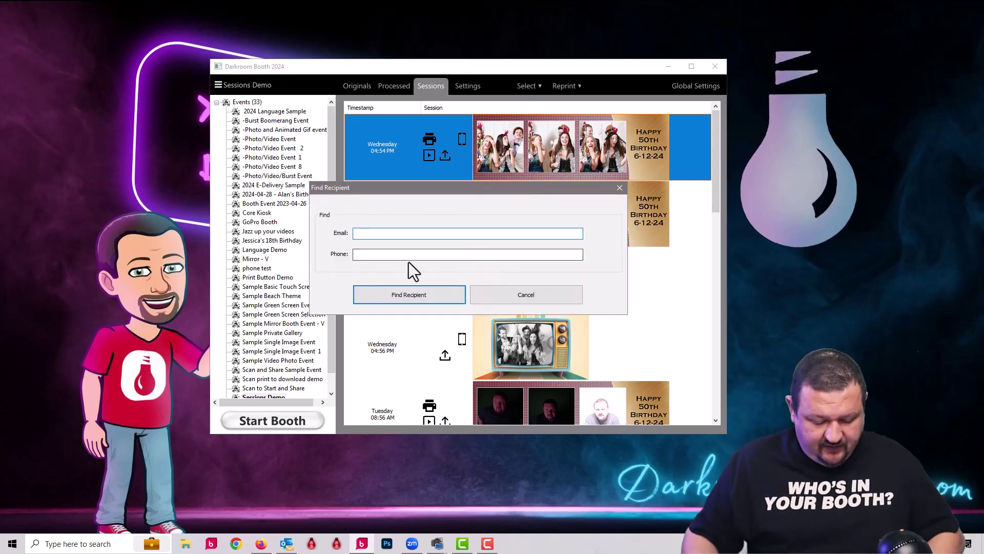
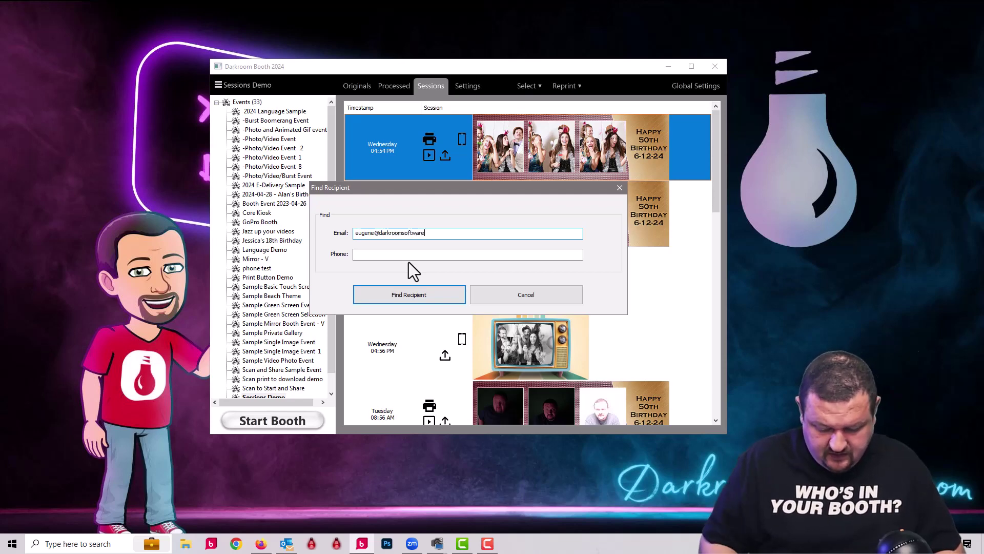
key(ctrl+a)
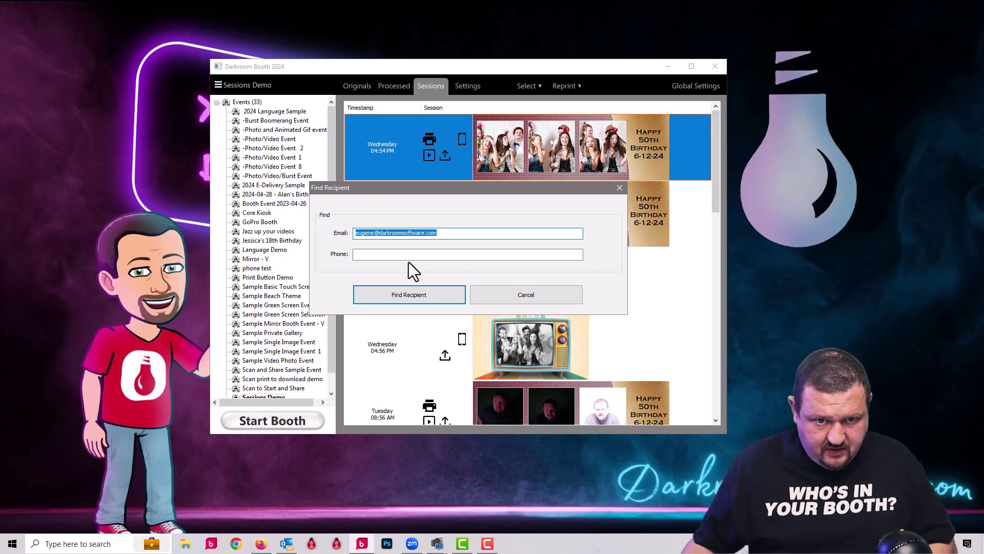
click(441, 297)
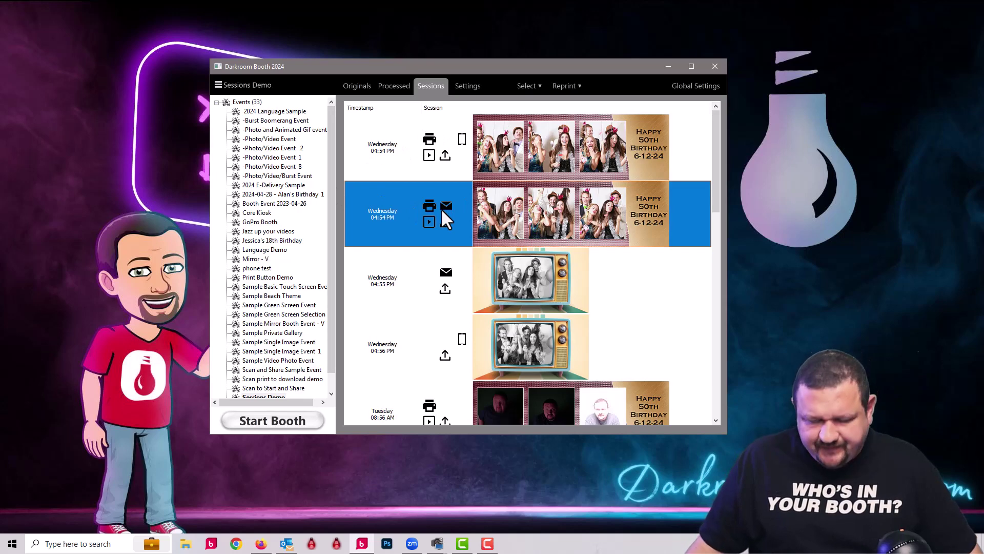
Step through that recipient's sessions to reach the emailed Wednesday 04:54 PM session
right_click(479, 210)
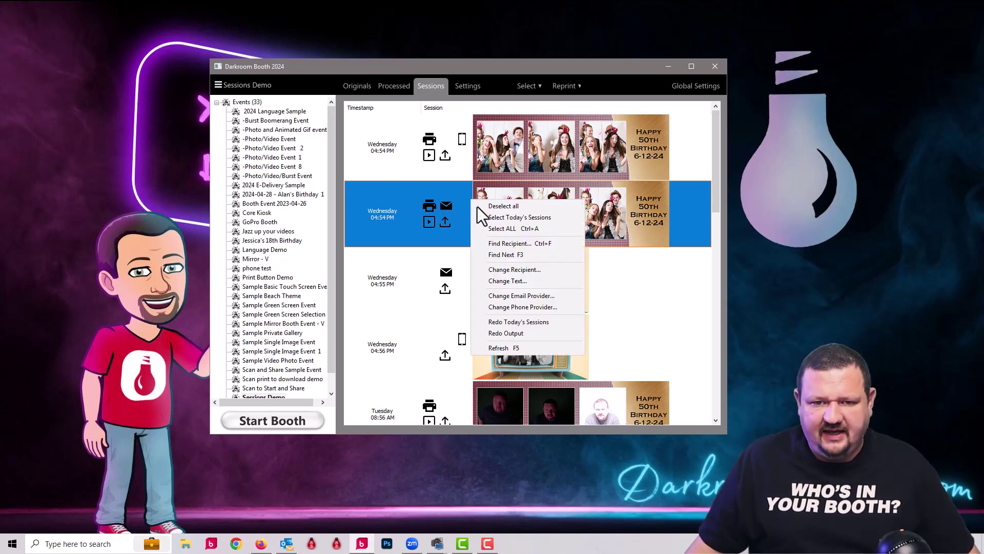
click(511, 253)
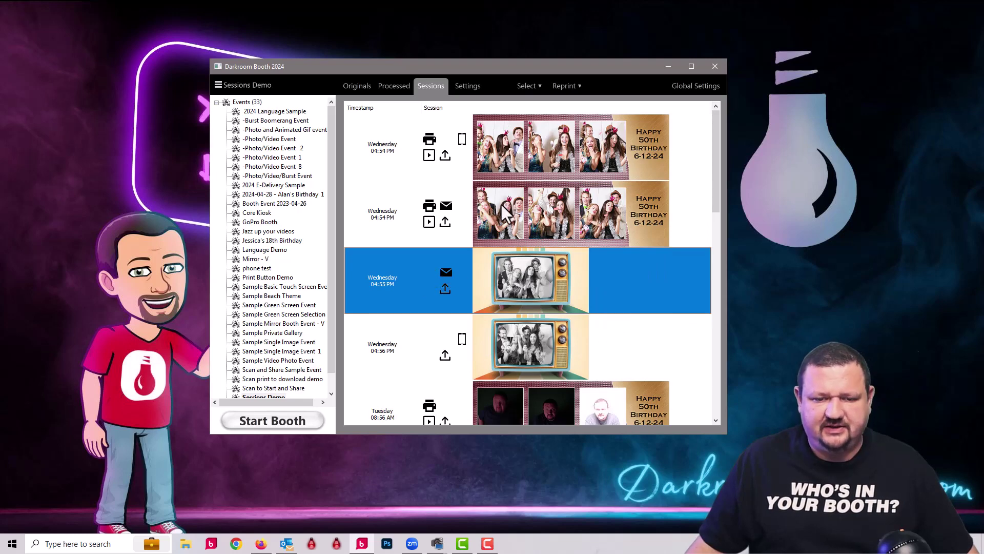
right_click(487, 276)
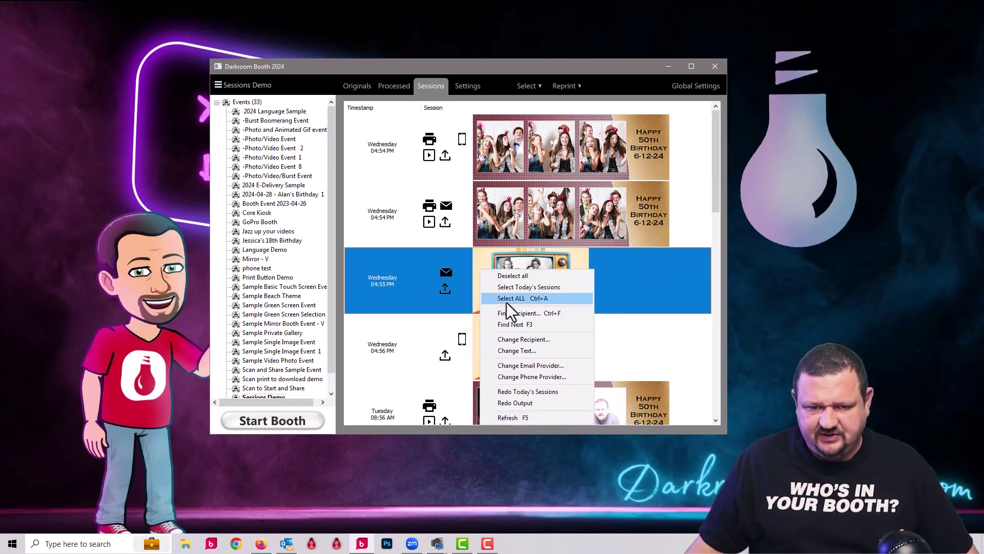
click(505, 328)
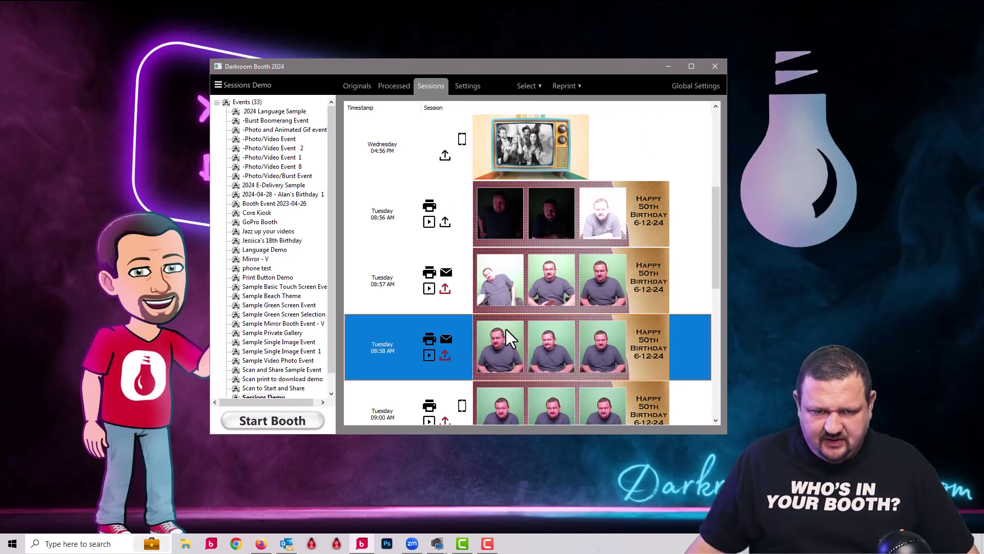
scroll(506, 256, up, 3)
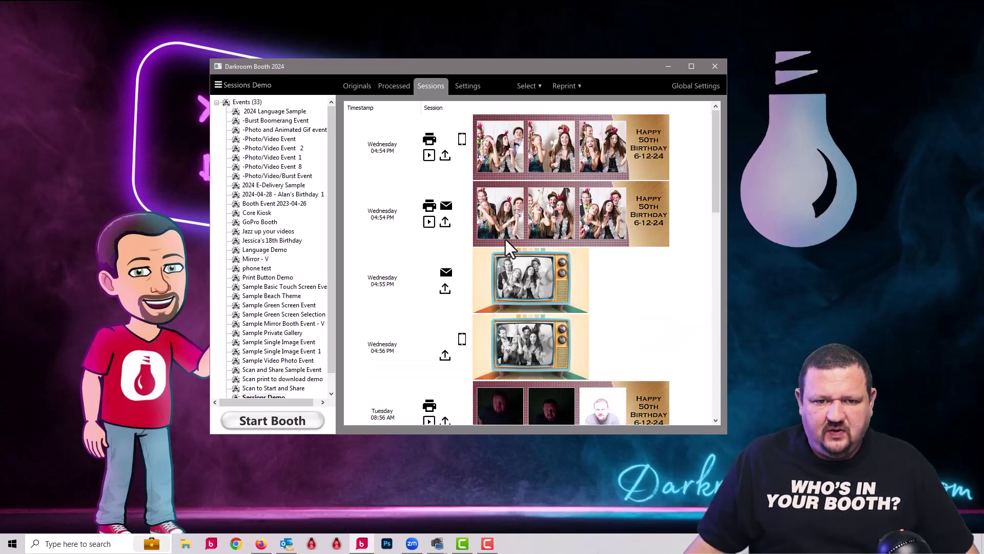
Change the second Wednesday 04:54 PM session's recipient to a new e-mail address
click(506, 215)
right_click(503, 208)
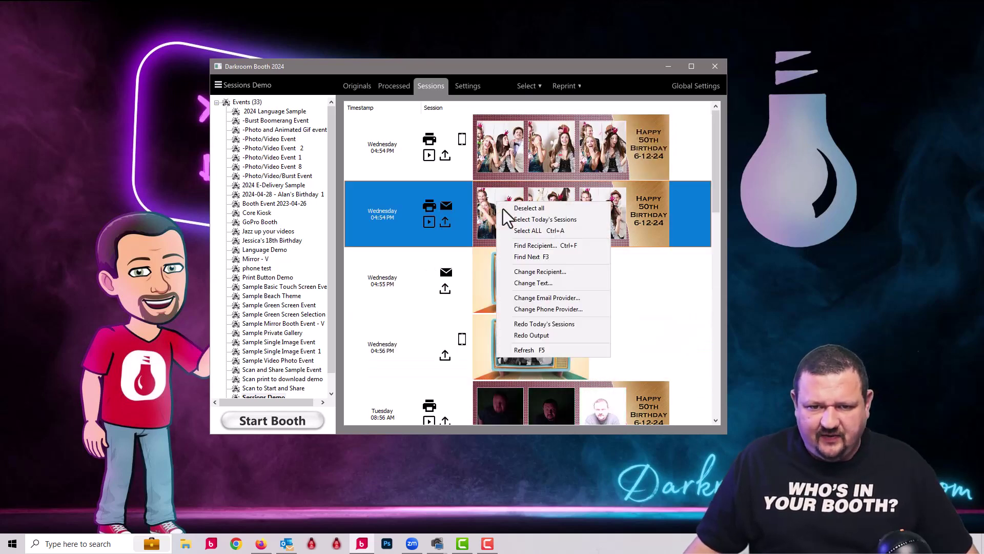
click(539, 272)
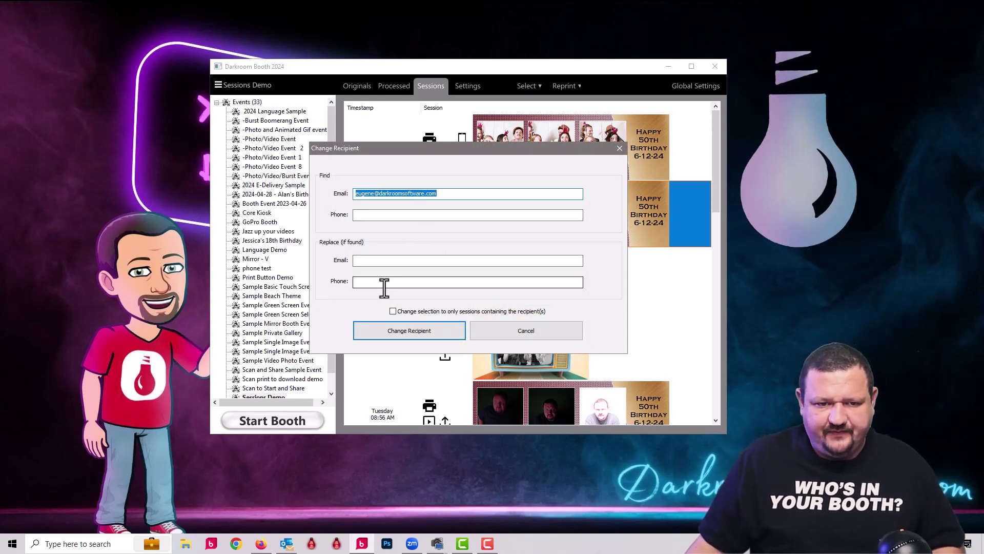
click(388, 260)
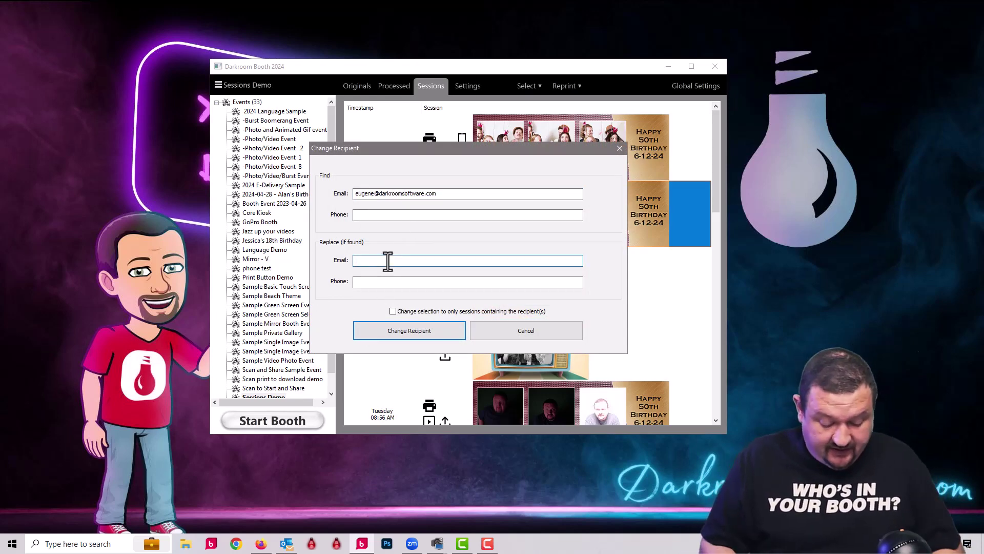
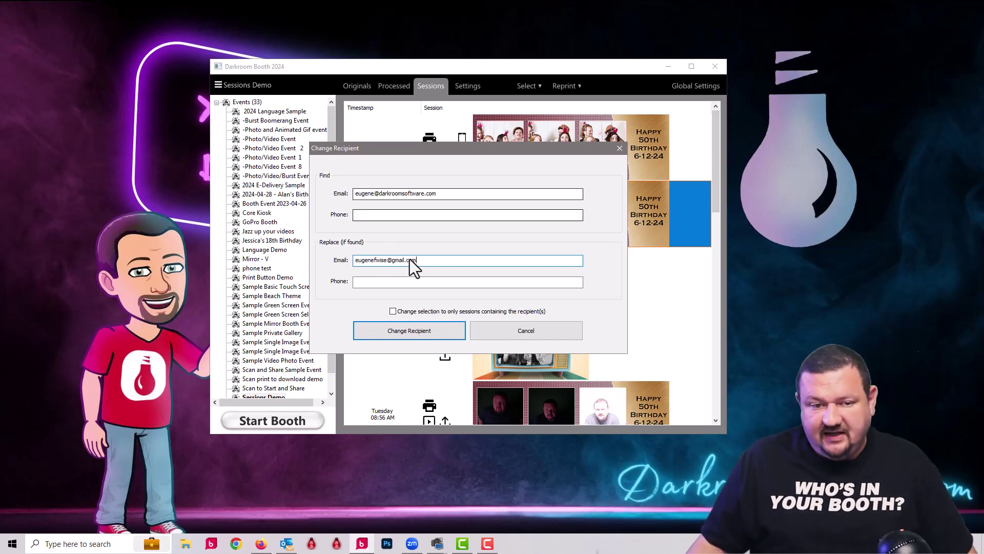
click(419, 330)
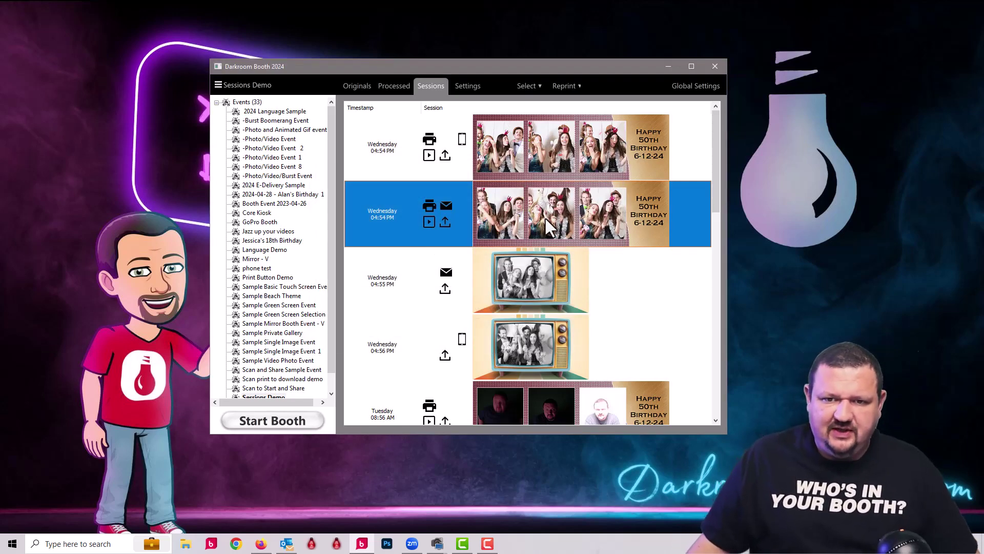
click(584, 149)
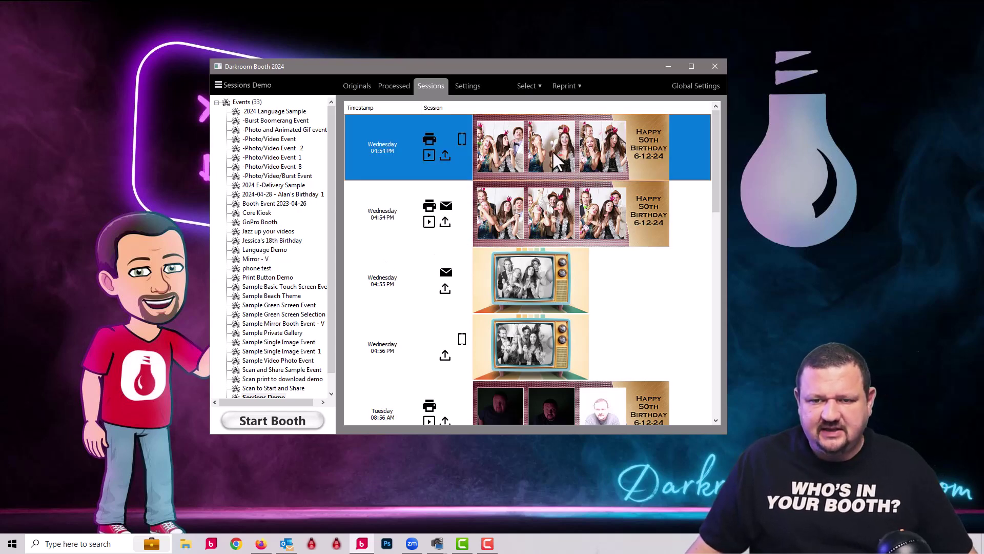
right_click(557, 162)
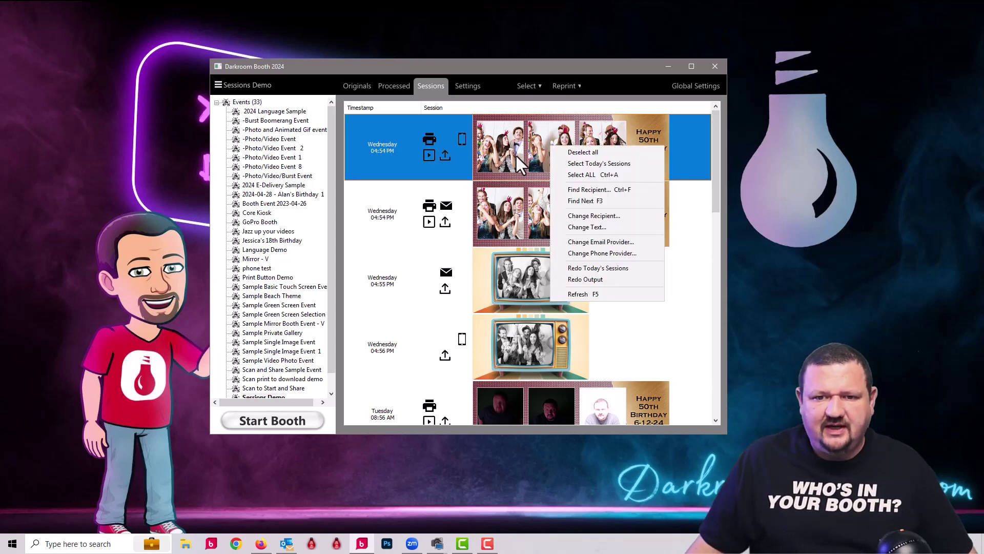
Replace text 6-12-24 with 5-12-24 on the first Wednesday 04:54 PM session and confirm
click(576, 232)
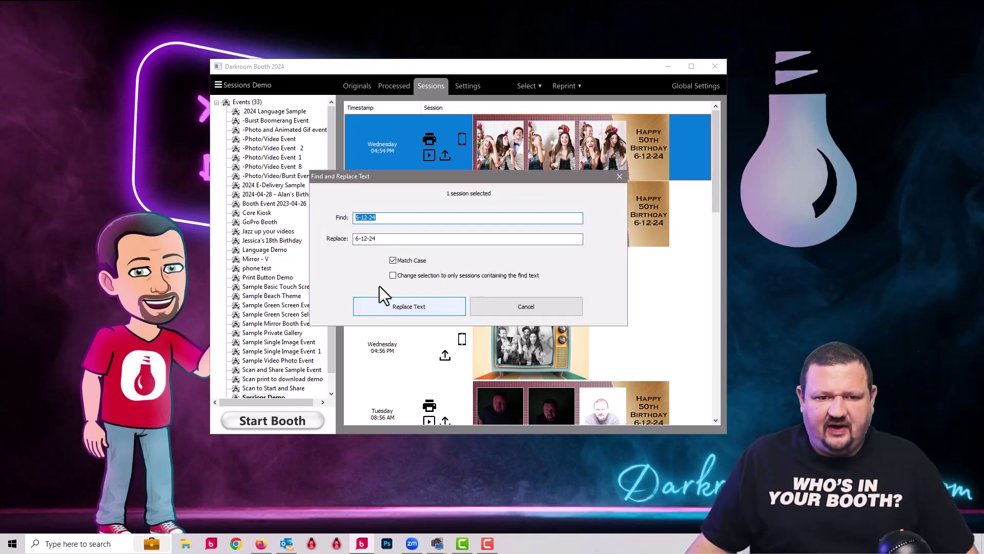
click(358, 217)
key(BackSpace)
text(5)
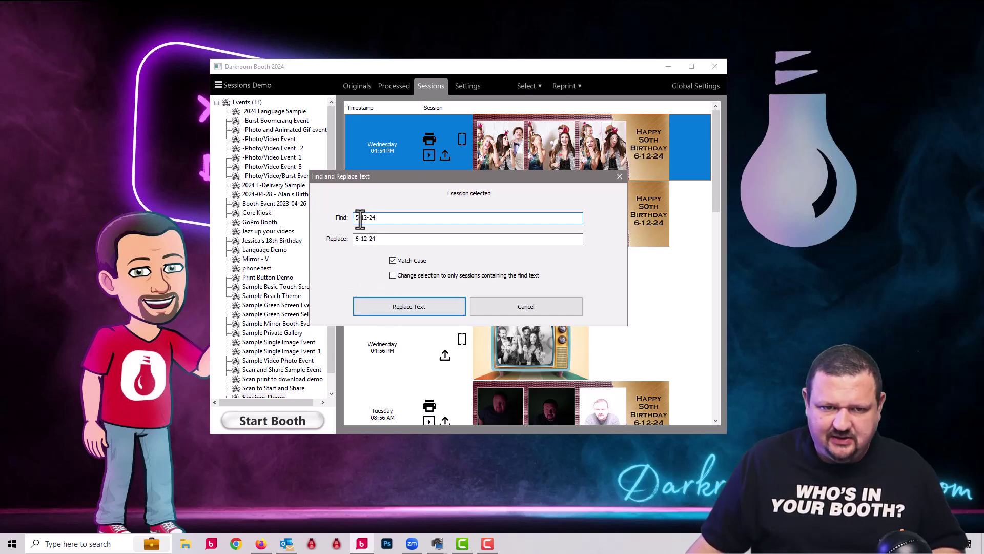
drag(358, 217, 338, 220)
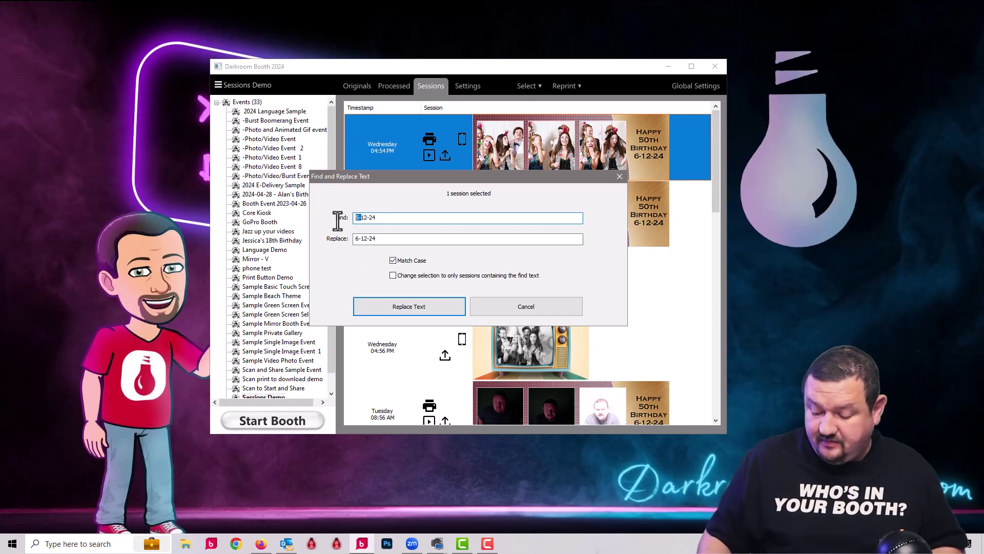
text(6)
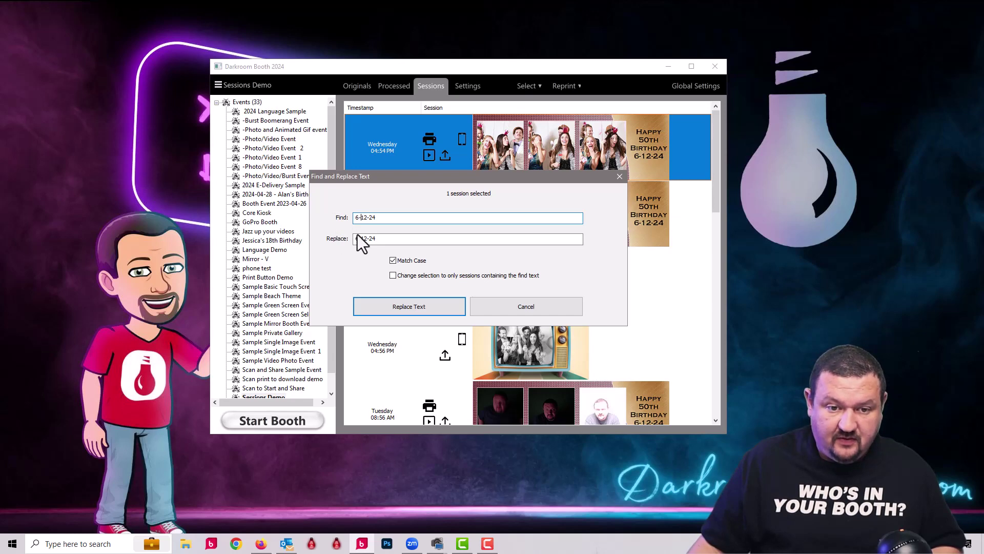
drag(358, 237, 338, 238)
text(5)
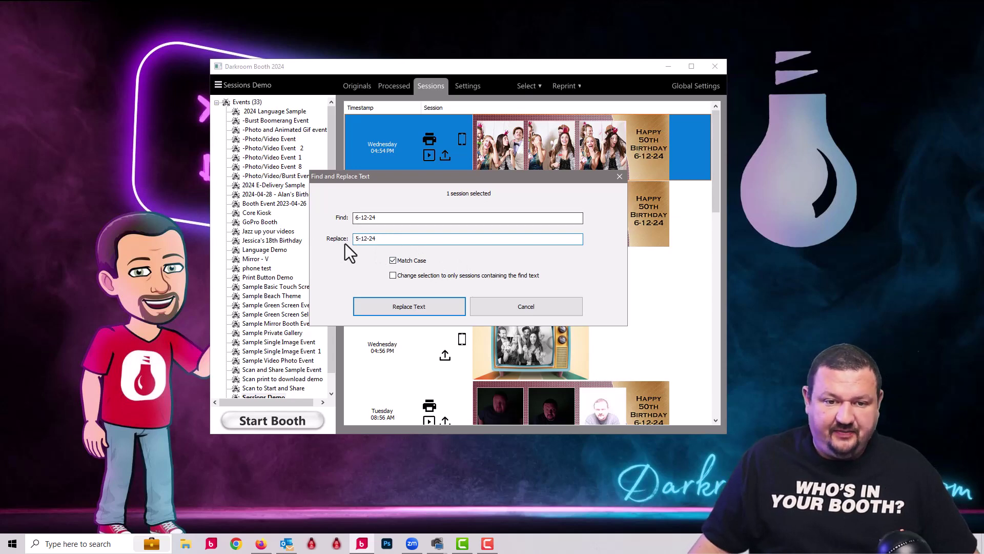
click(387, 304)
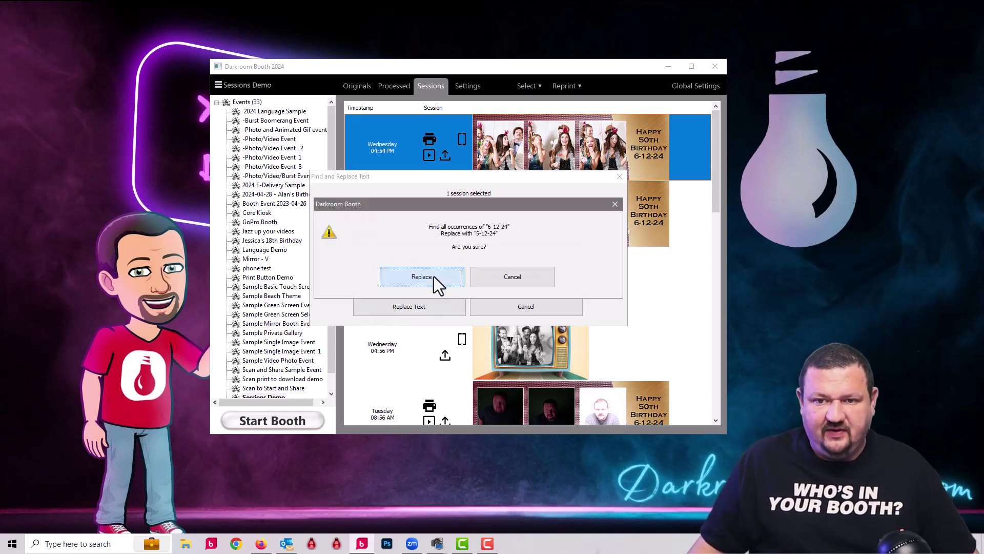
click(434, 276)
click(453, 271)
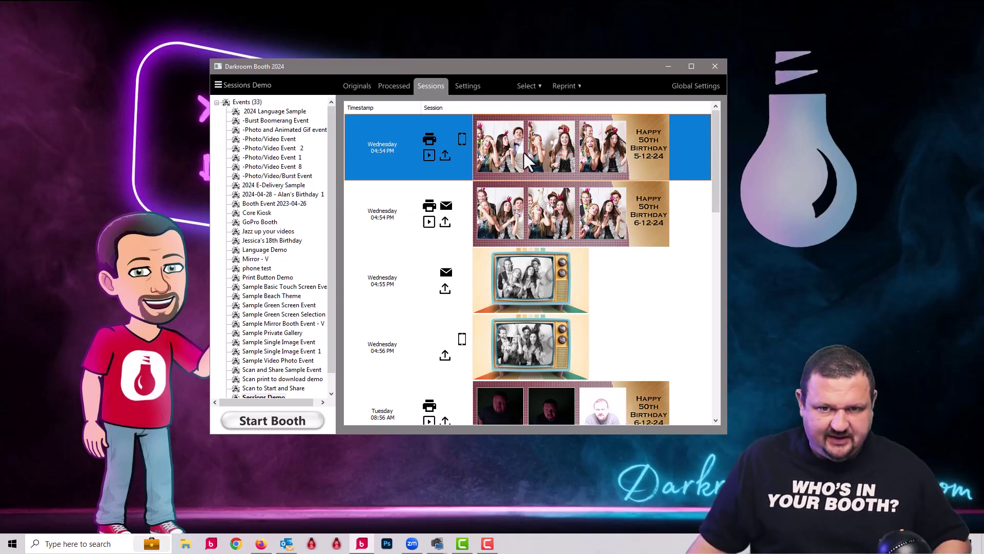
Replace 6-12-24 with 5-12-24 across all sessions, 18 occurrences in 8 sessions
key(ctrl+a)
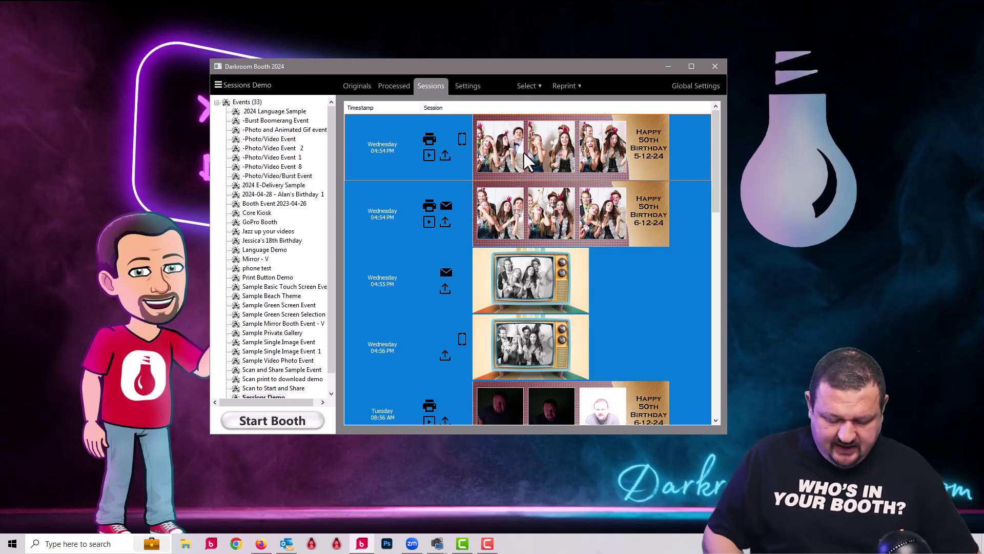
right_click(508, 138)
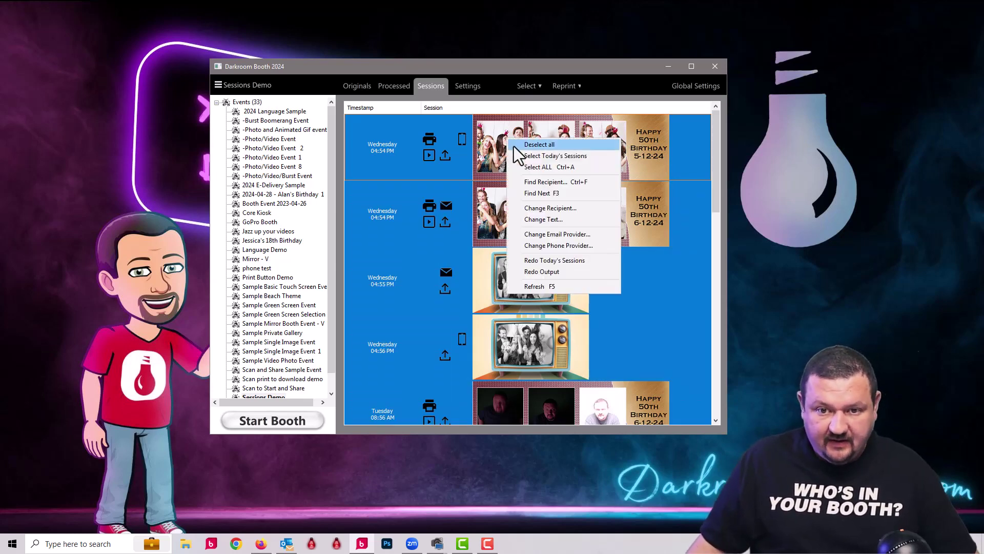
click(571, 220)
click(414, 309)
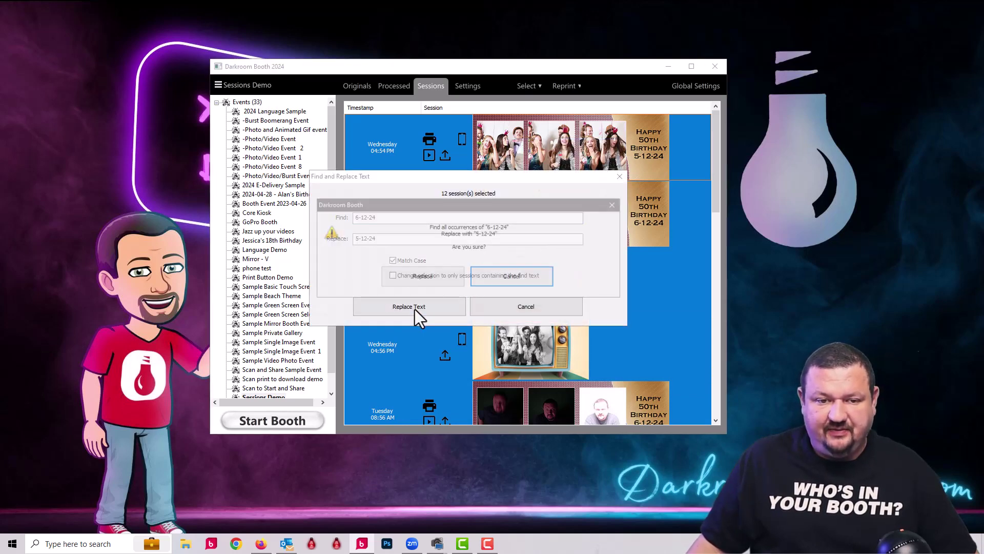
click(439, 277)
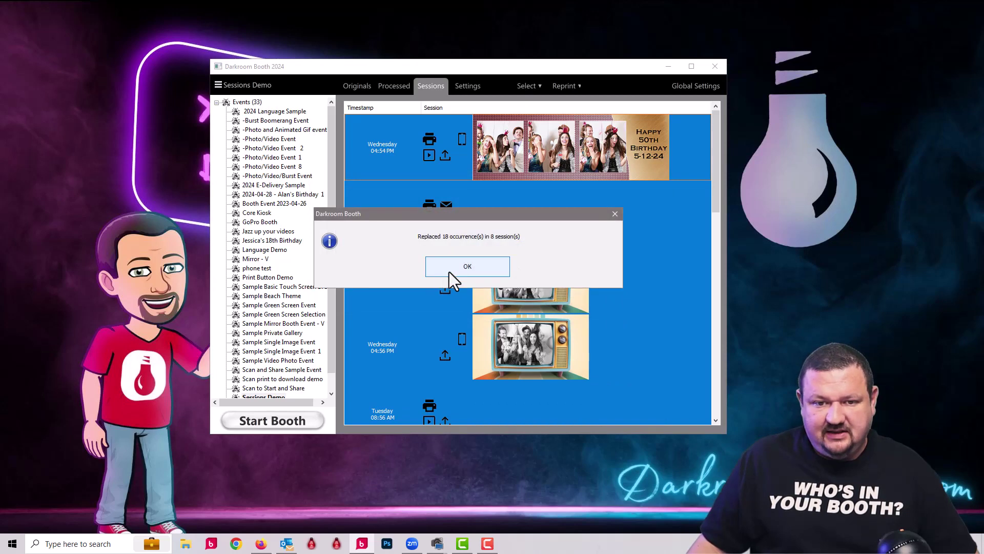
click(450, 270)
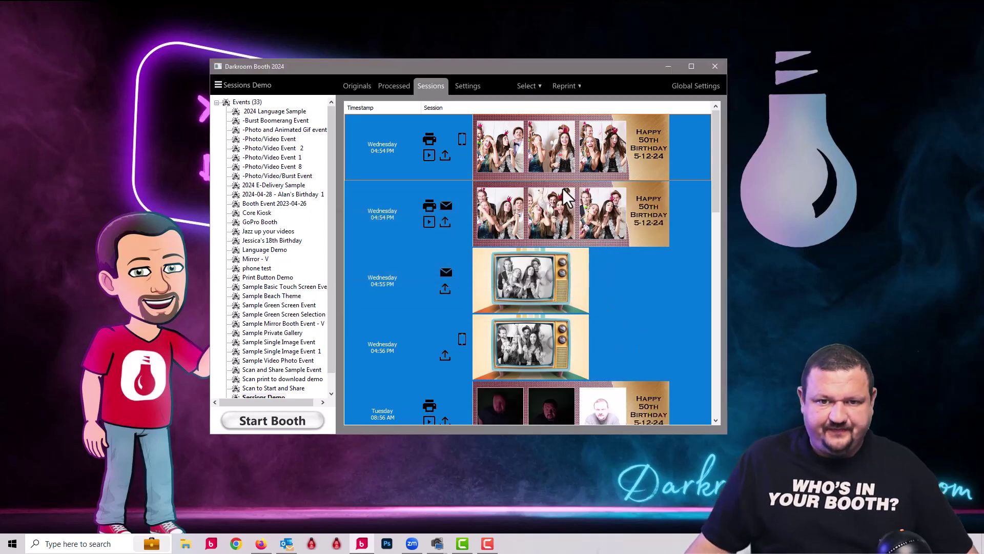
click(484, 143)
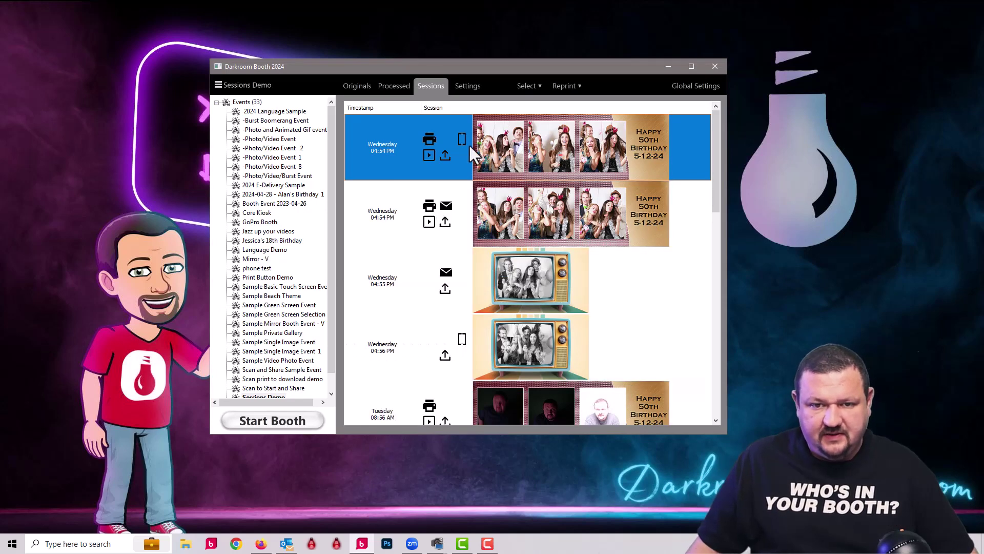
Open the context menu for the selected Wednesday session's photo strip
right_click(494, 126)
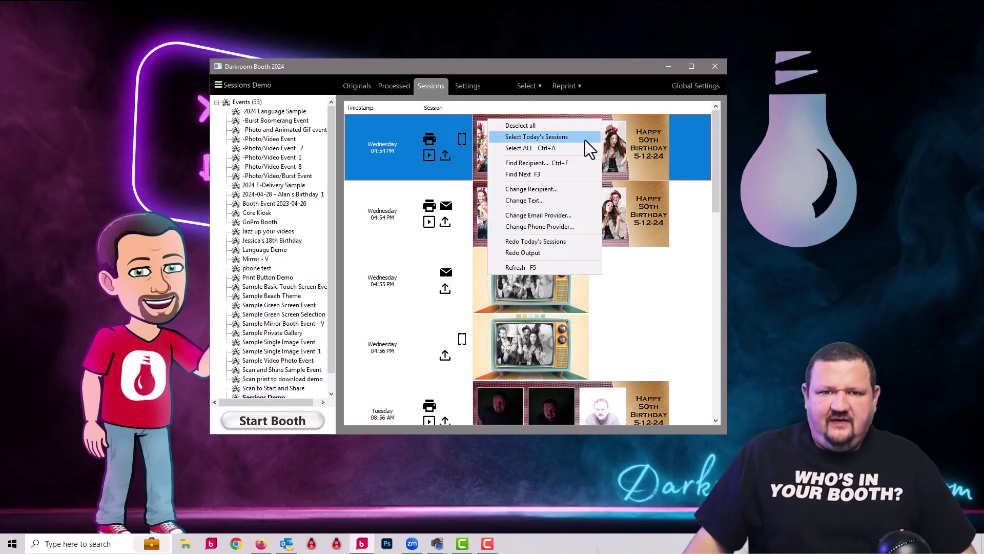
Open the recipients' contact list via Select > Reprint > View Contact List
click(528, 85)
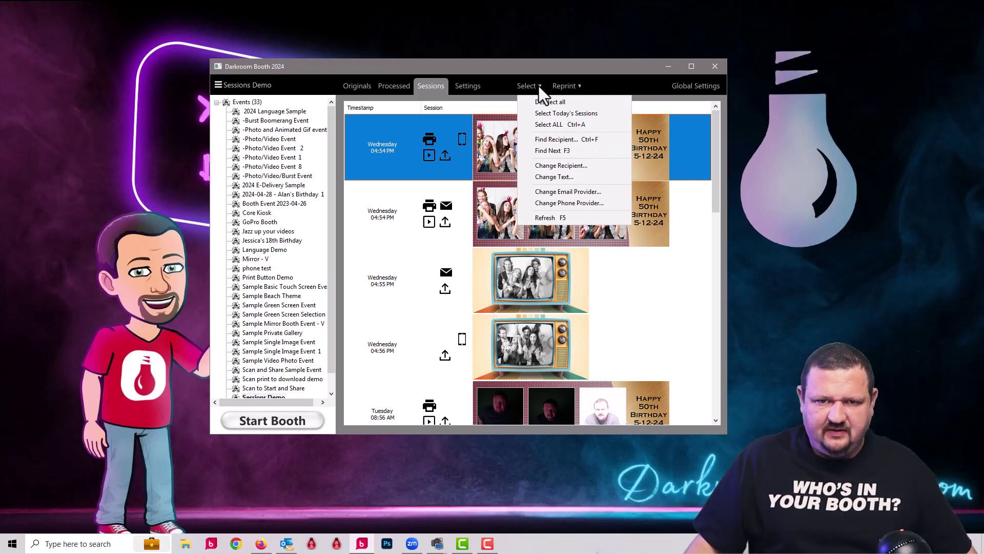
right_click(503, 130)
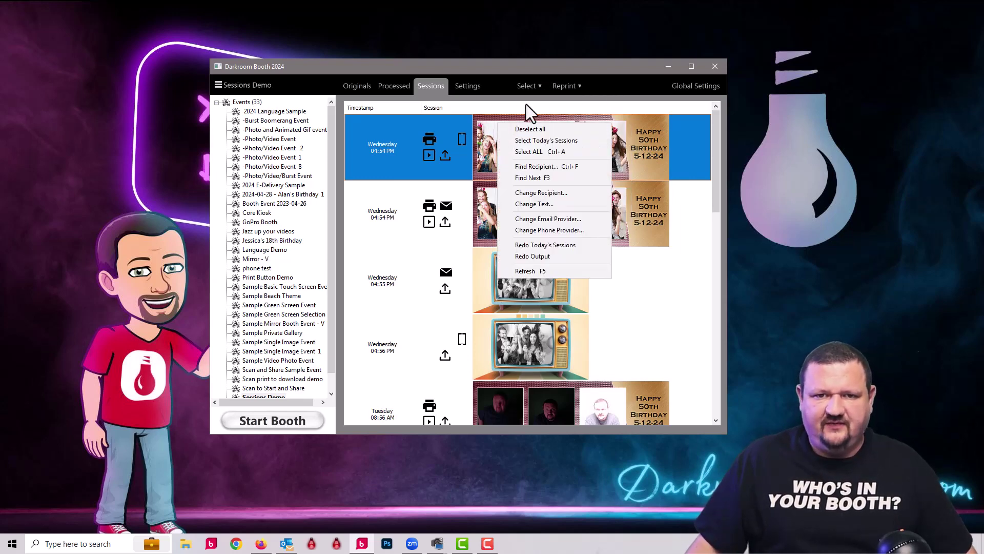
click(531, 86)
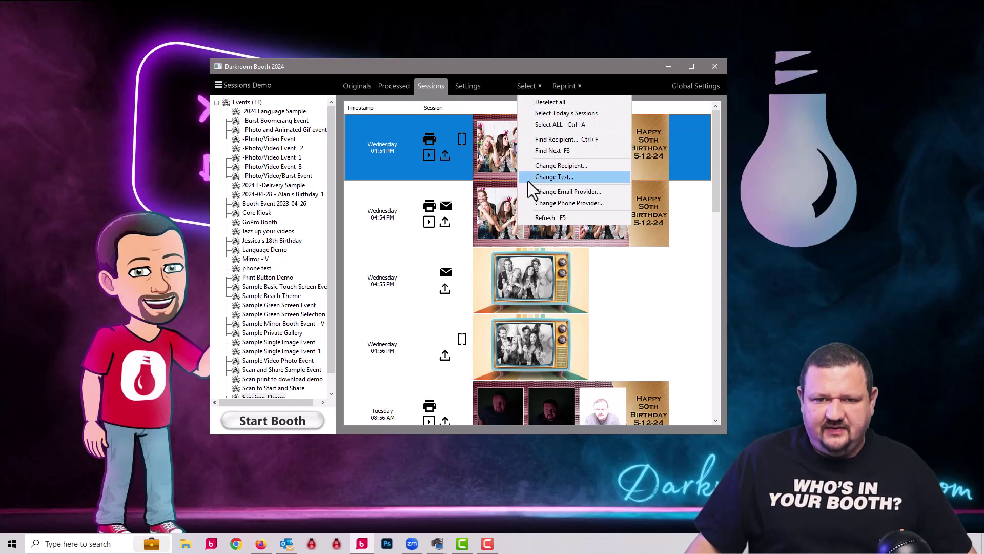
click(564, 87)
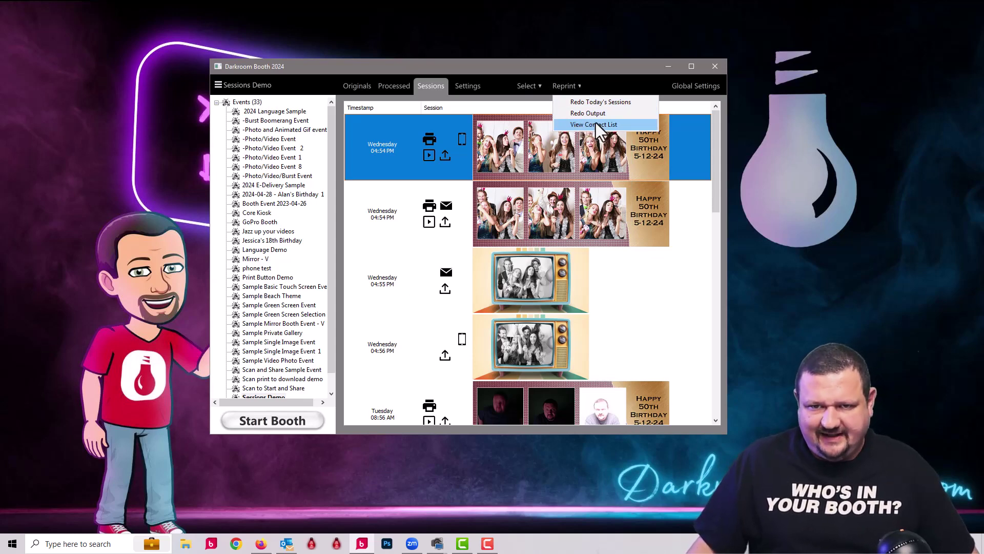
click(597, 125)
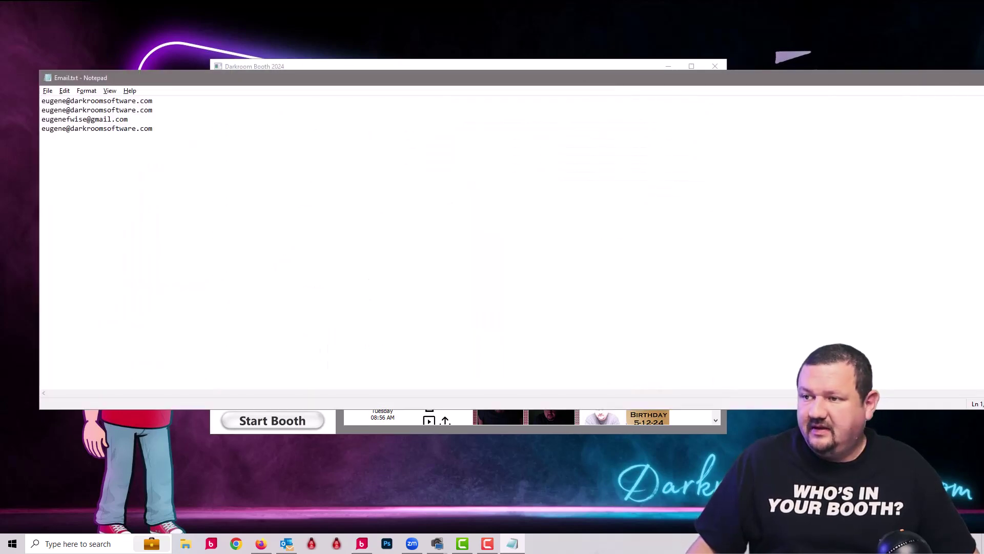
Close the Email.txt contact list in Notepad
key(alt+F4)
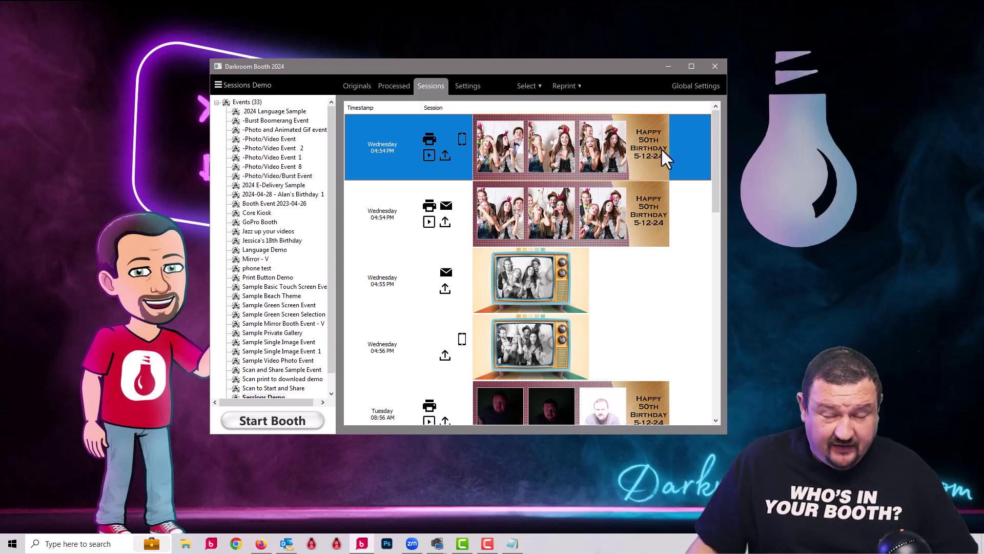
Open Redo Output for the Tuesday 08:57 session and include print, email, phone, Dropbox and slideshow items
drag(716, 128, 714, 220)
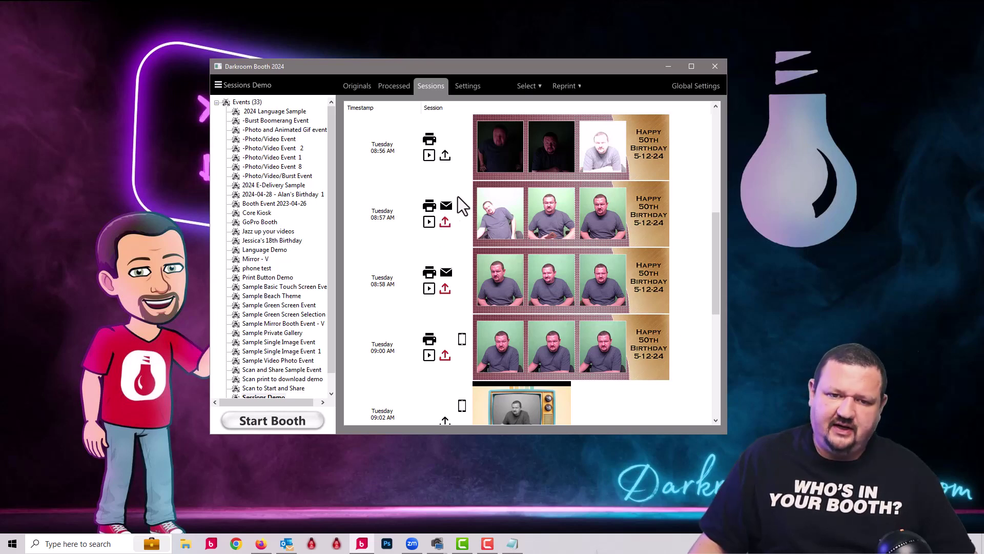
click(526, 217)
right_click(526, 216)
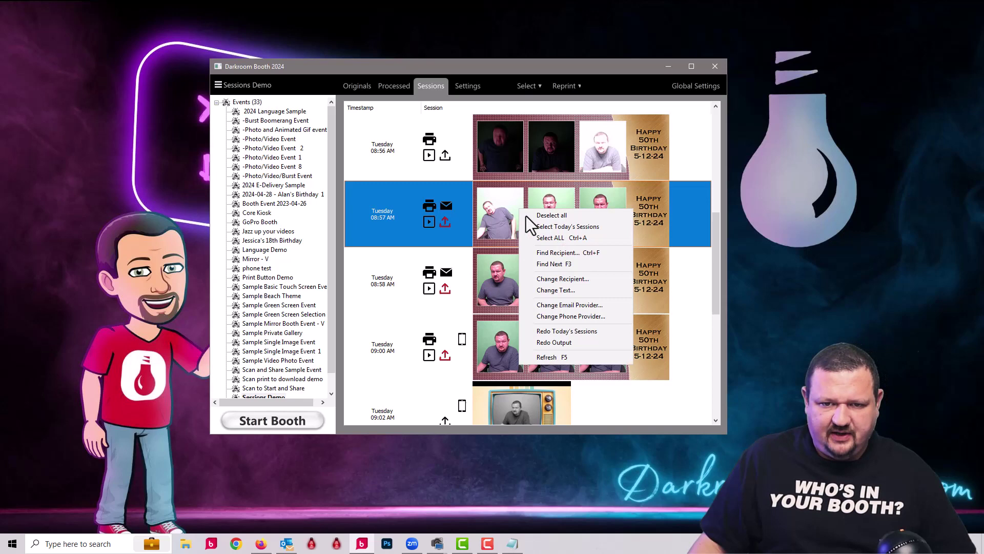
click(580, 346)
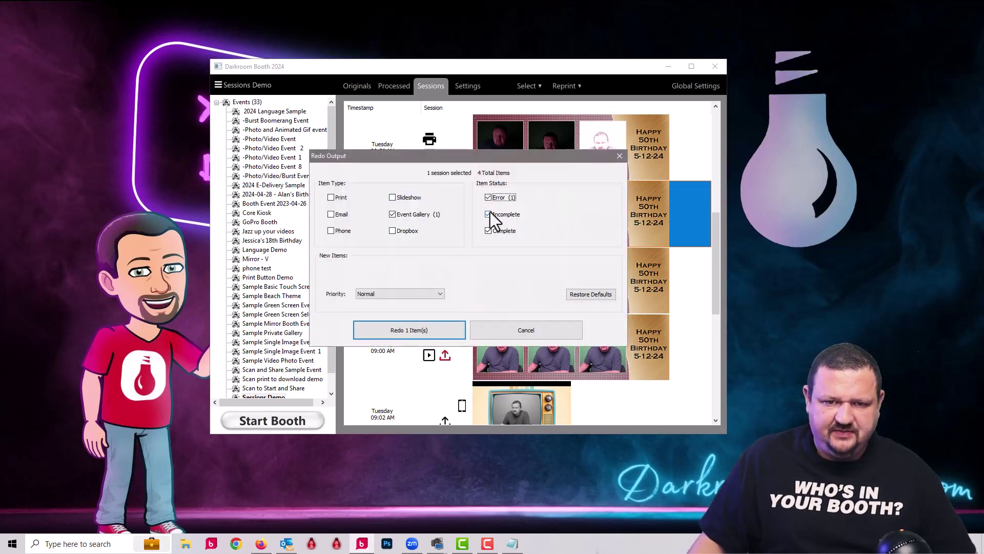
click(487, 199)
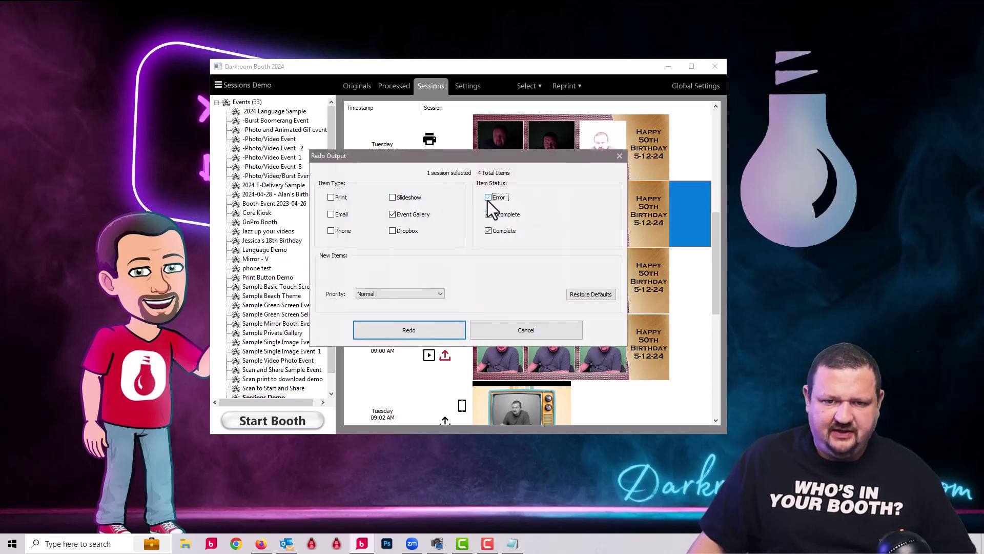
click(487, 231)
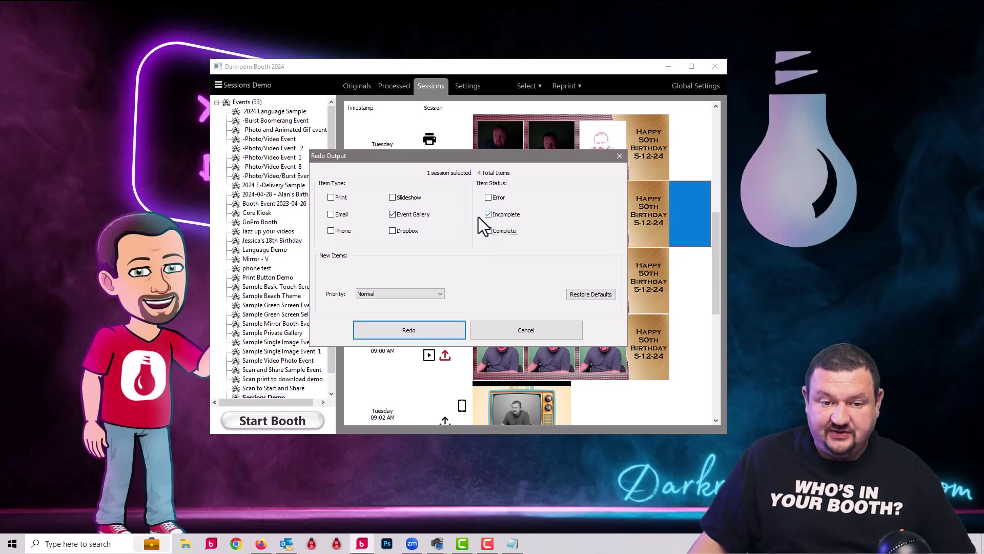
click(331, 198)
click(332, 214)
click(332, 230)
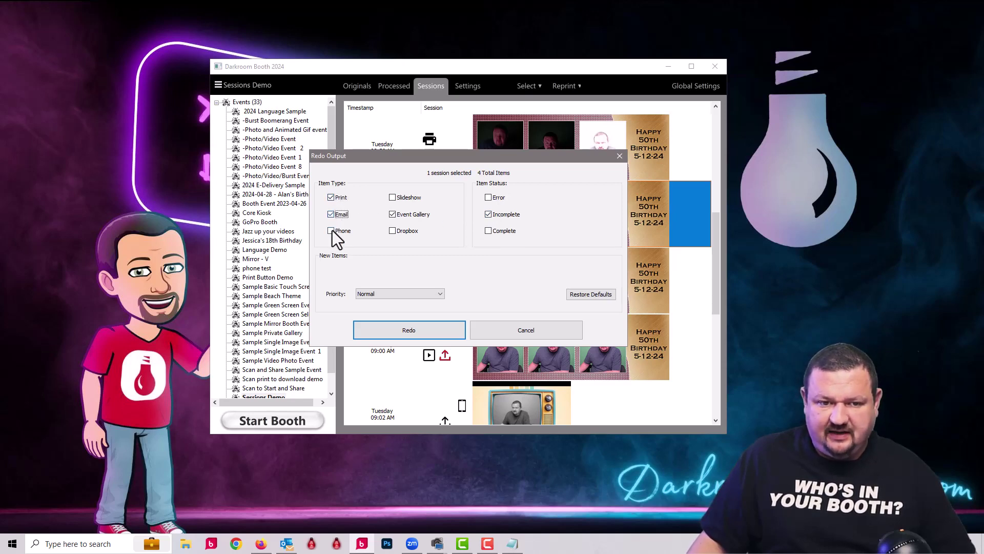
click(392, 230)
click(393, 197)
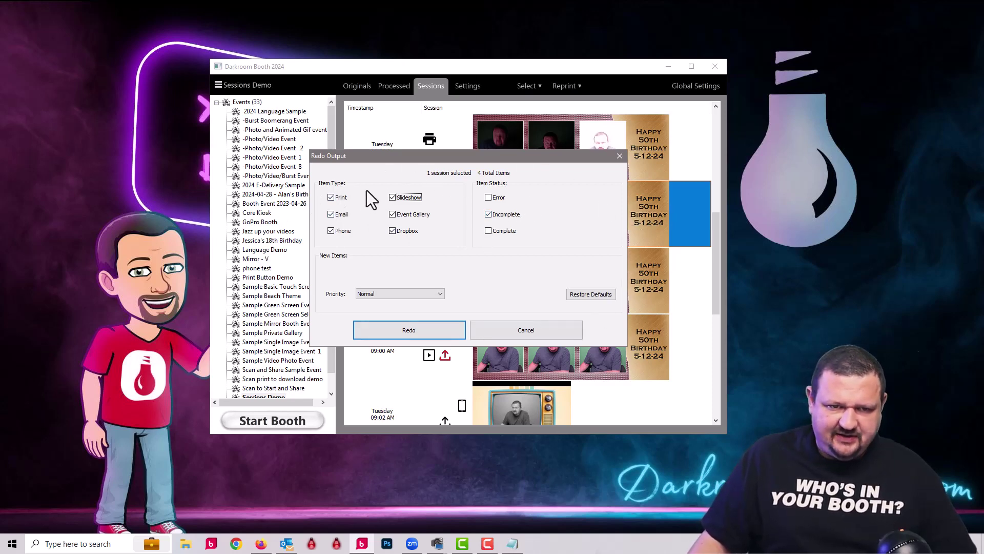
Include error, incomplete and complete statuses, bringing the redo to four items
click(488, 214)
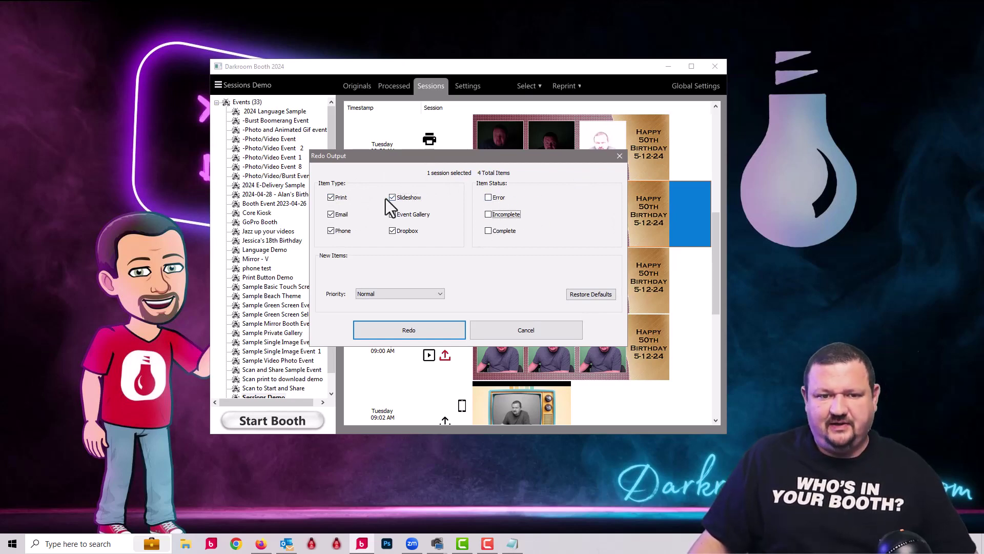
click(488, 197)
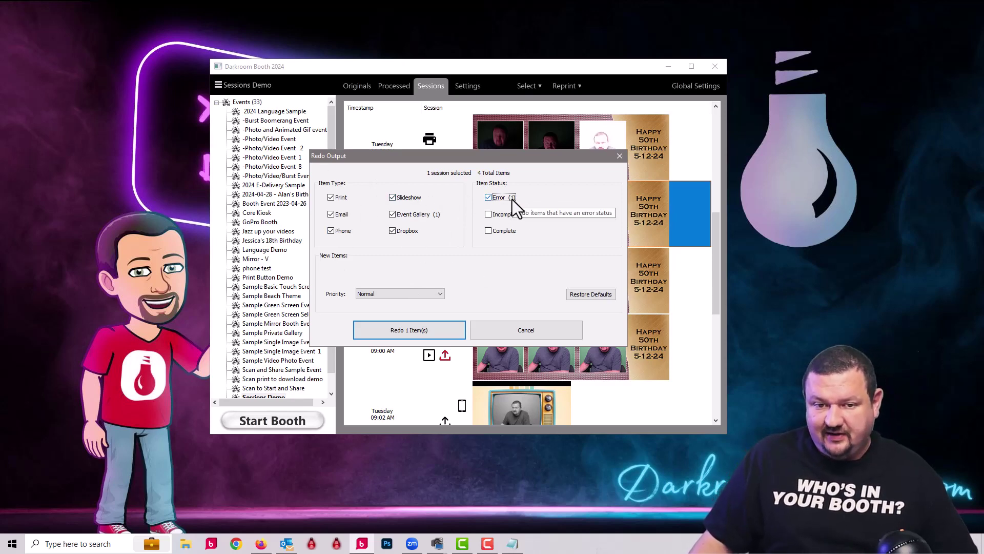
click(487, 197)
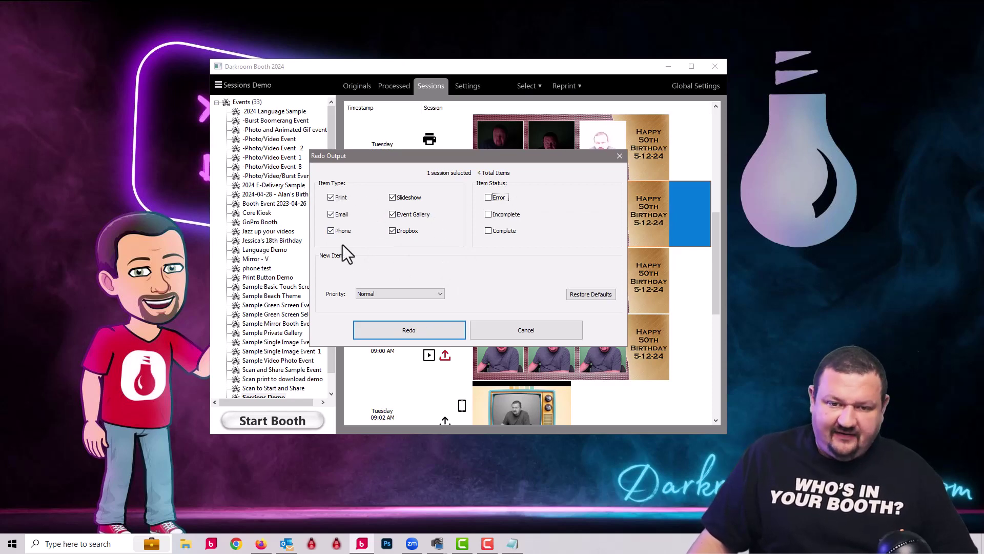
click(489, 231)
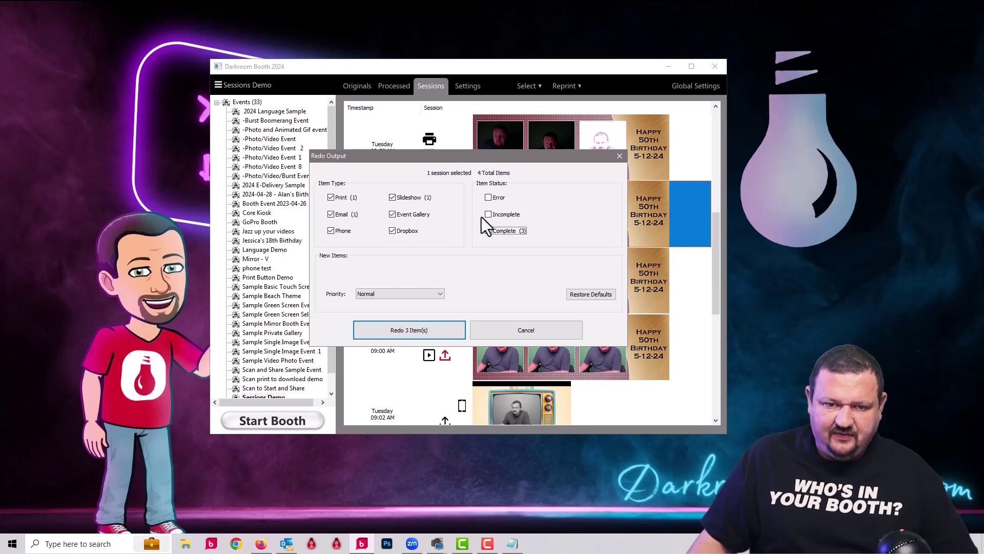
click(486, 214)
click(487, 199)
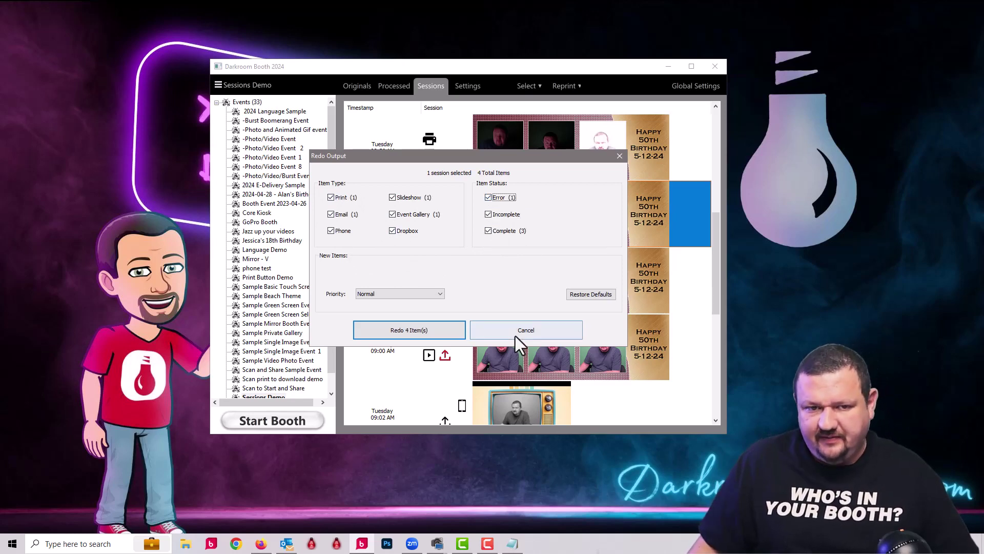